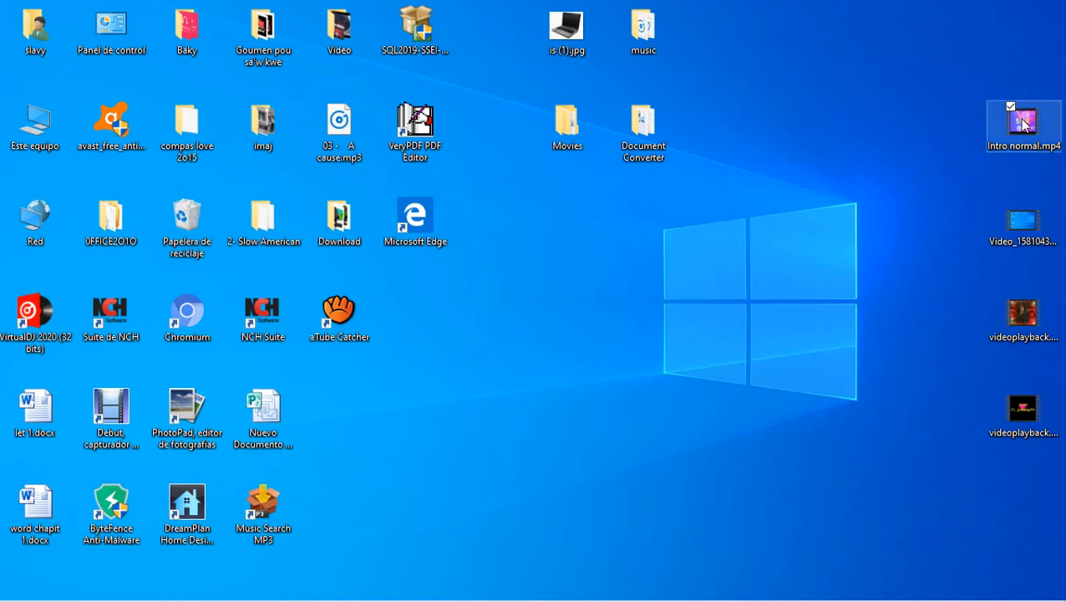
pyautogui.click(1021, 123)
pyautogui.doubleClick(1020, 123)
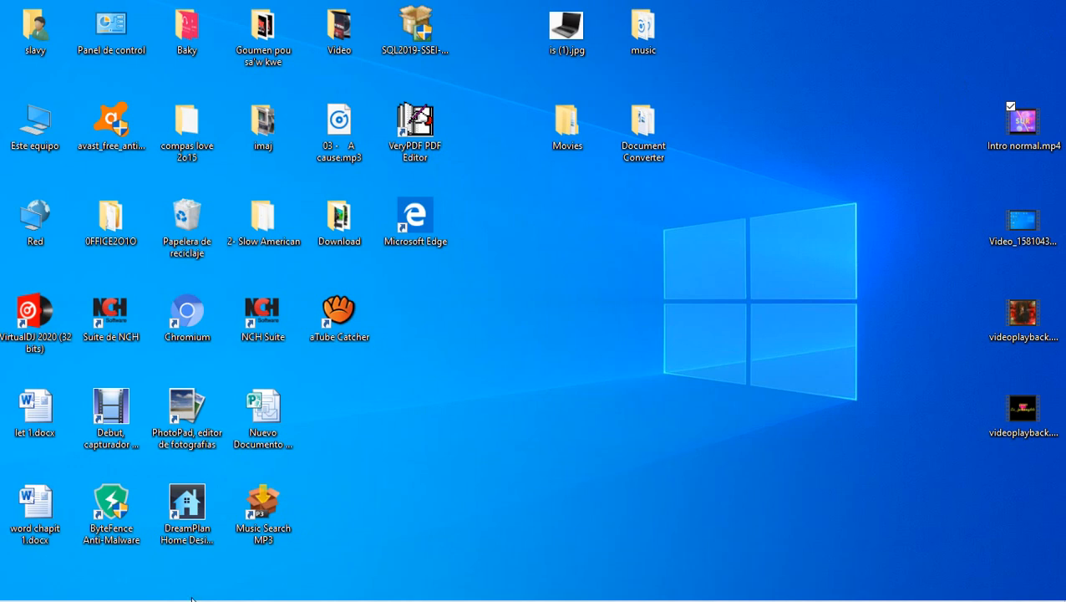
# Step: Switch to the blank document in Microsoft Word
pyautogui.moveTo(186, 589)
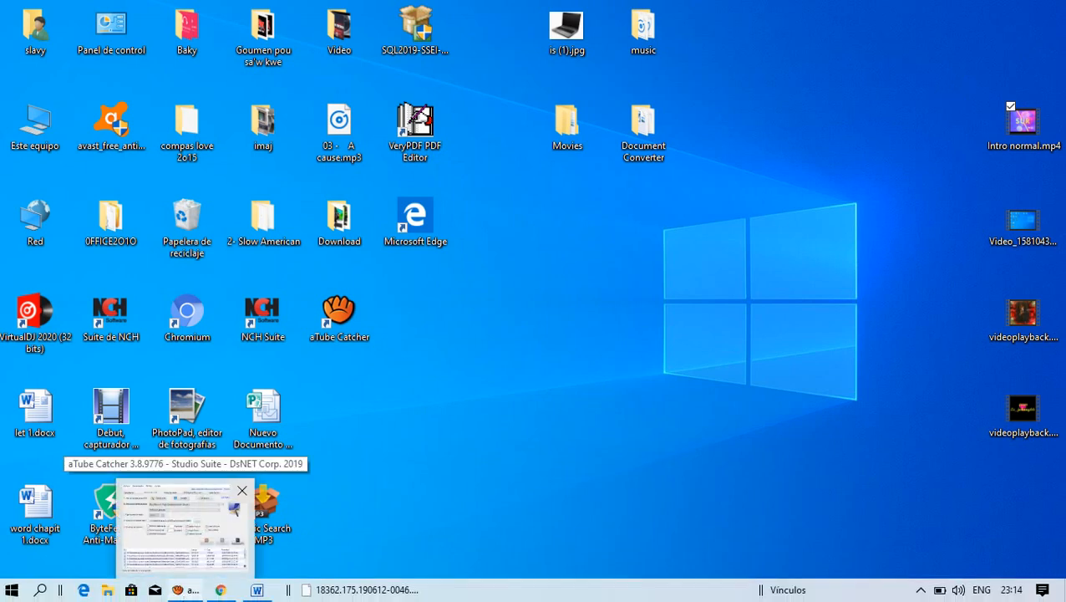
pyautogui.click(256, 590)
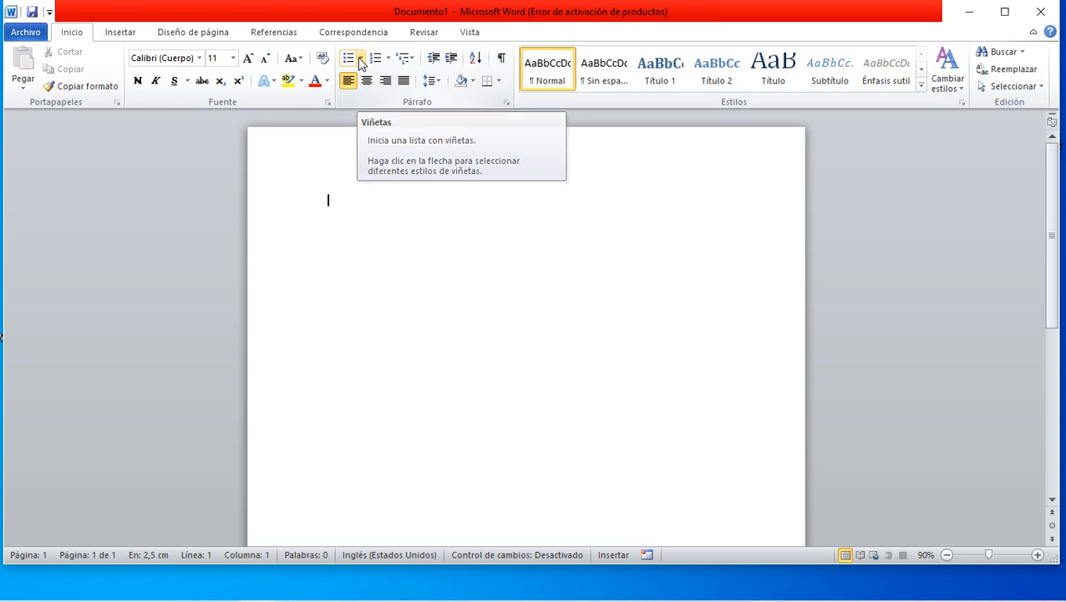
# Step: Look through the bullet library and the numbering library, and return to the first line of the page
pyautogui.click(360, 58)
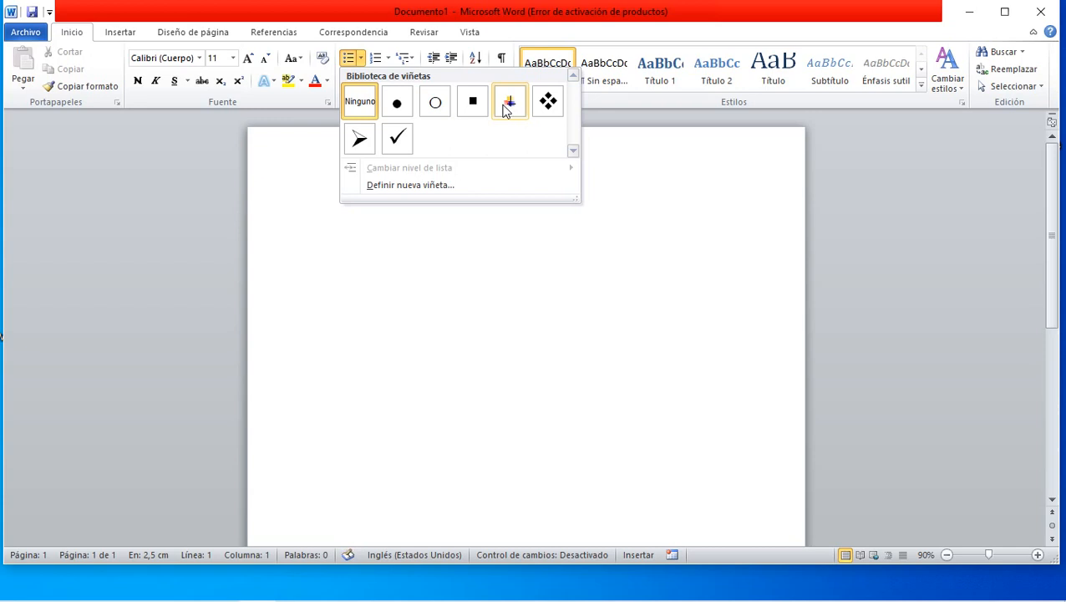
pyautogui.click(387, 63)
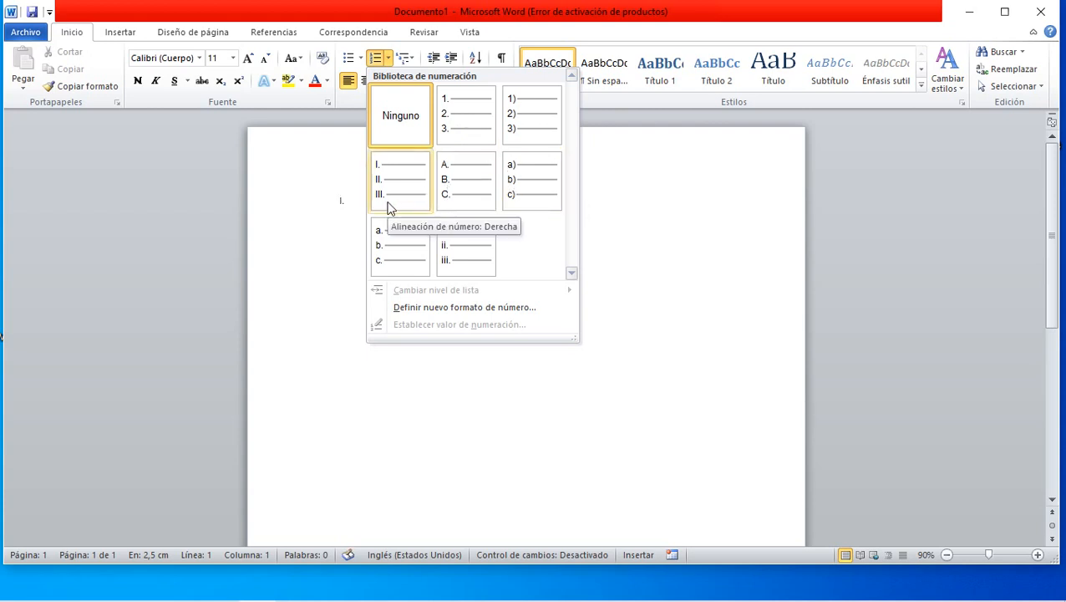
pyautogui.click(346, 202)
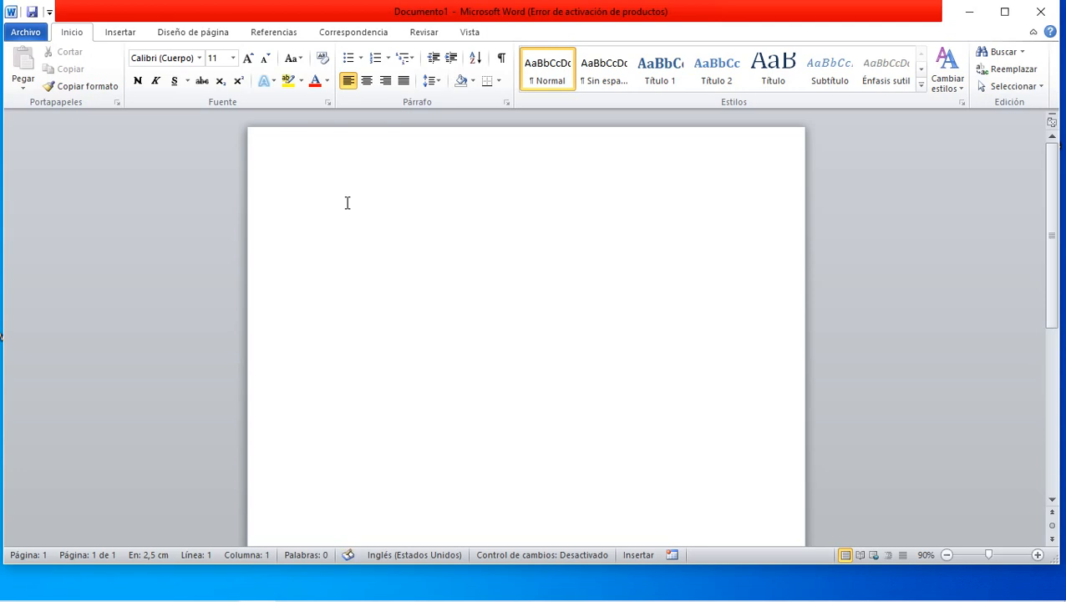
# Step: Write the title "Konpozant enpotan nan odinate" on the first line of the document
pyautogui.write('Konpozant enp')
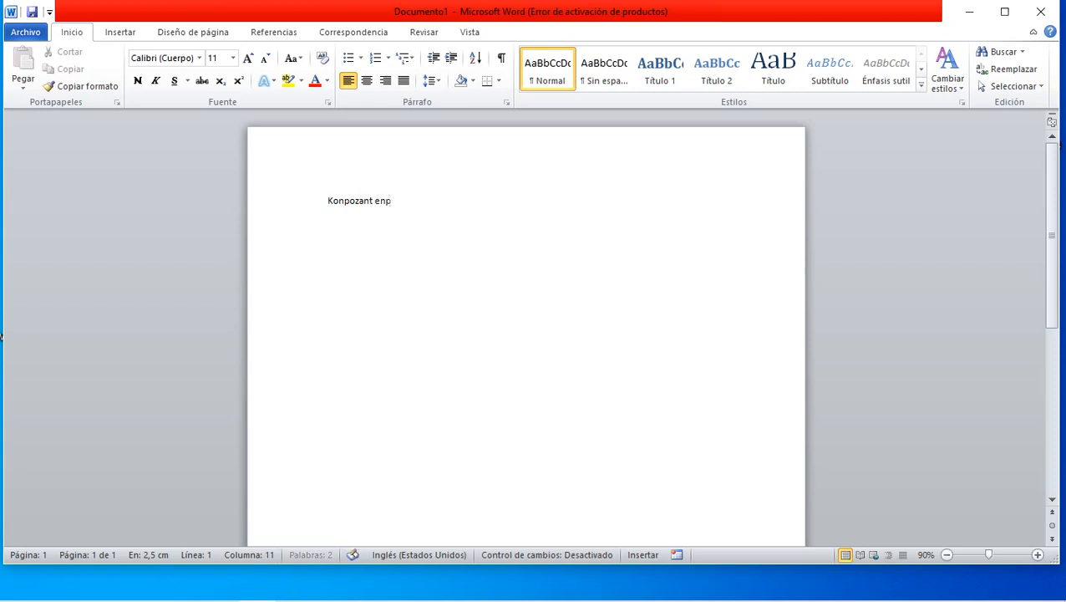
pyautogui.write('otan nan o')
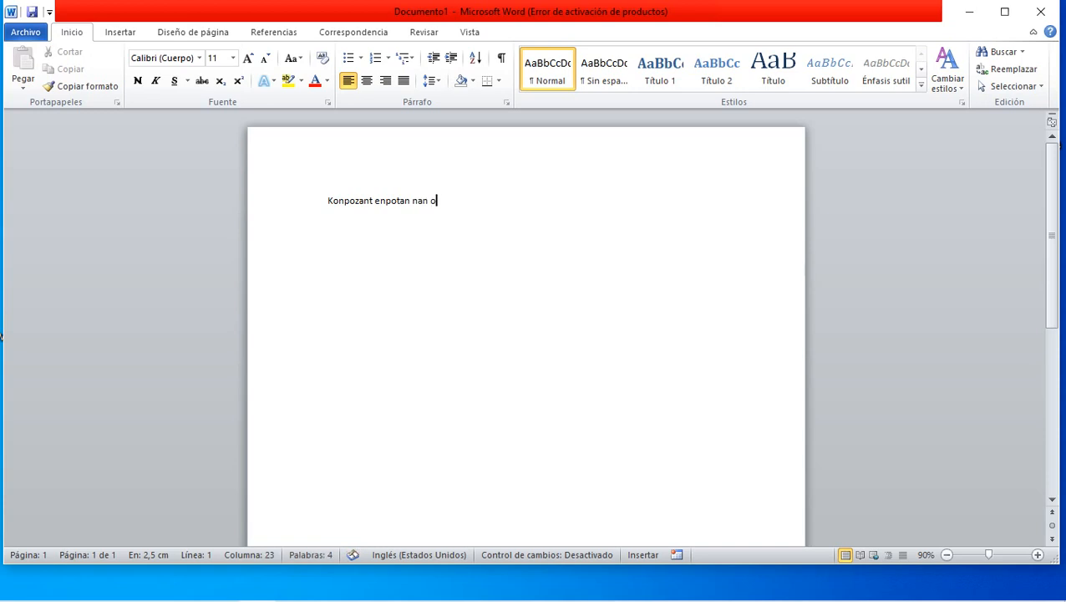
pyautogui.write('dinate')
# Step: Set the font size of the title line to 16
pyautogui.click(307, 191)
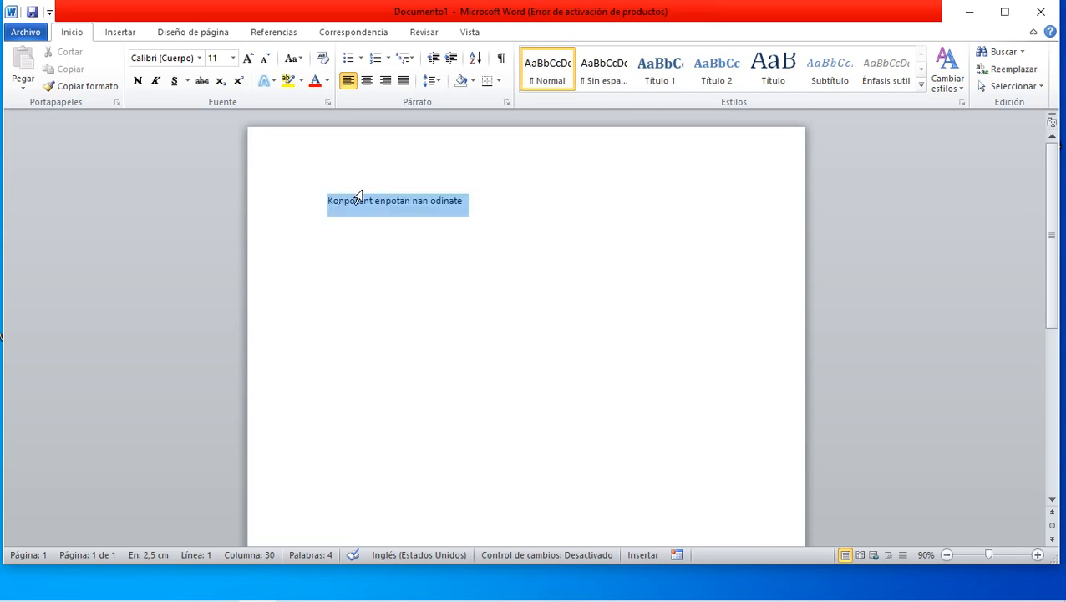
pyautogui.click(234, 58)
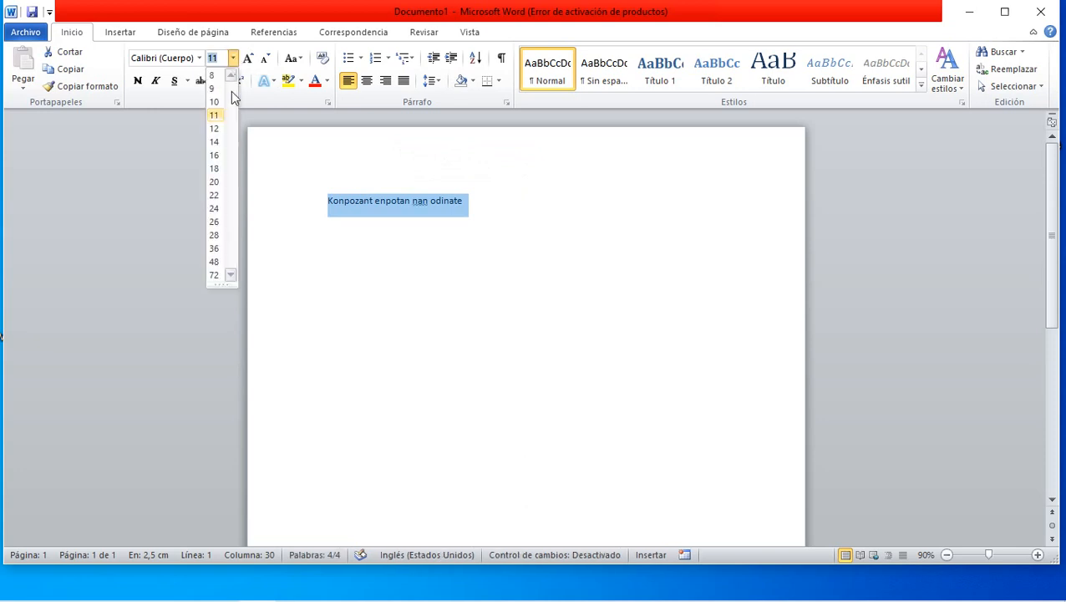
pyautogui.click(215, 155)
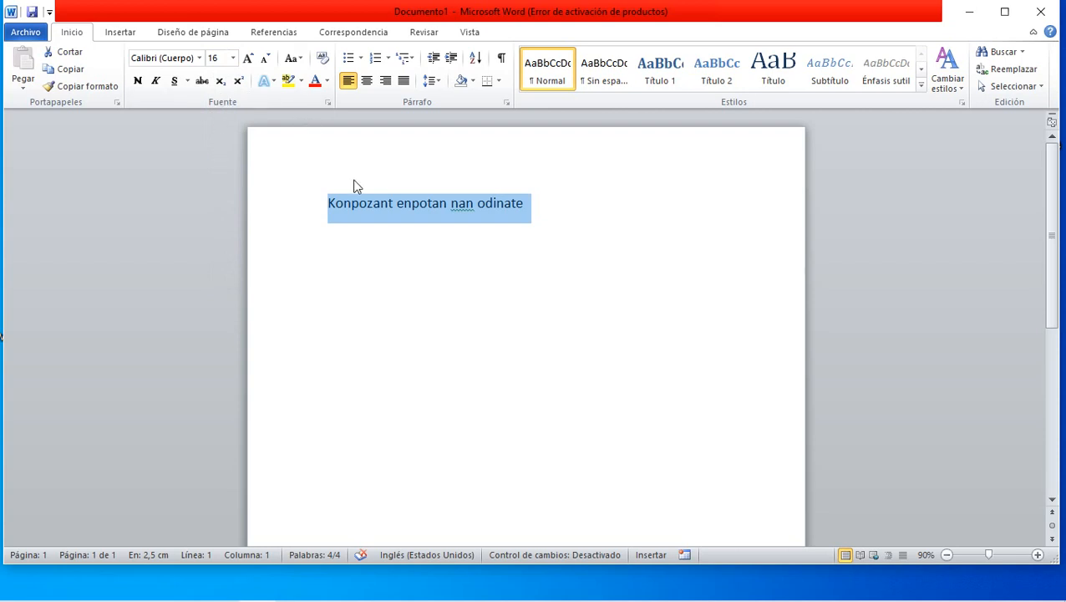
# Step: Add a numbered list below the title with MEmwa Ram, Diskredi, Klavye, Souri and Ekran, and end the numbering after Ekran
pyautogui.click(538, 204)
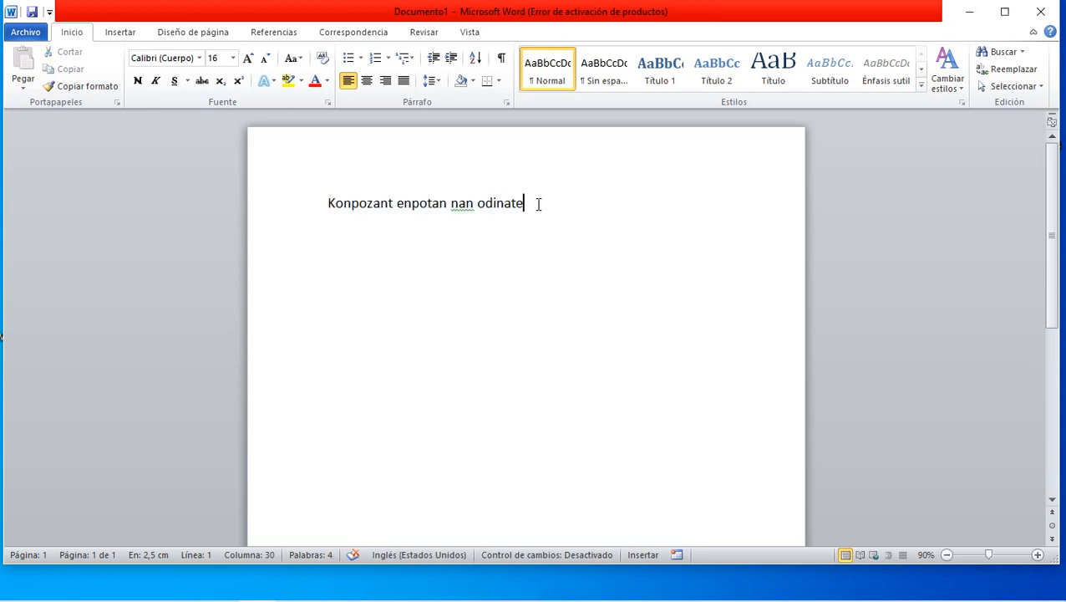
pyautogui.press('Return')
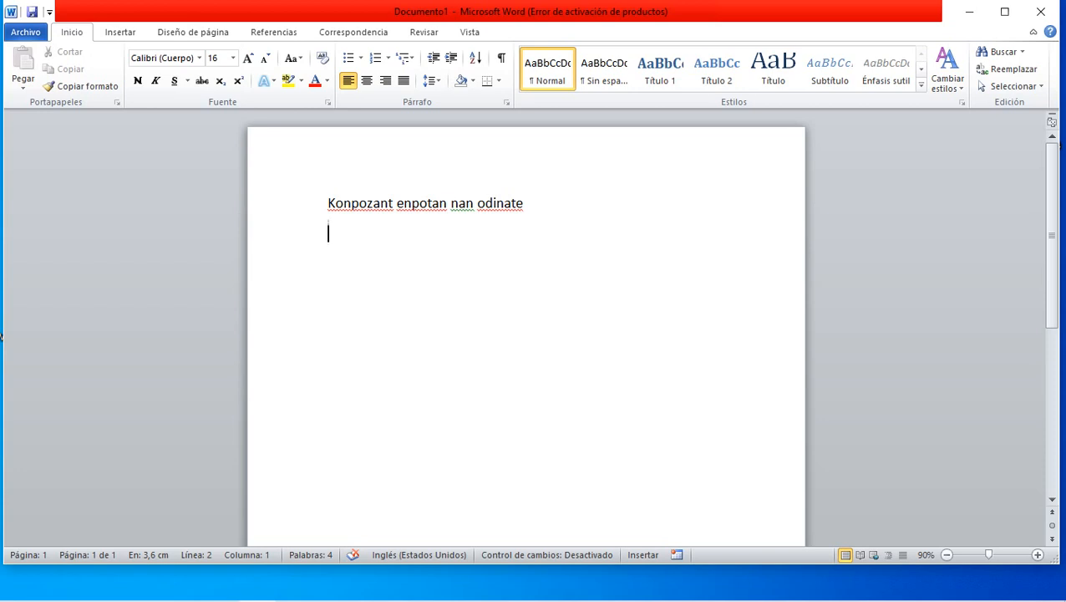
pyautogui.click(360, 60)
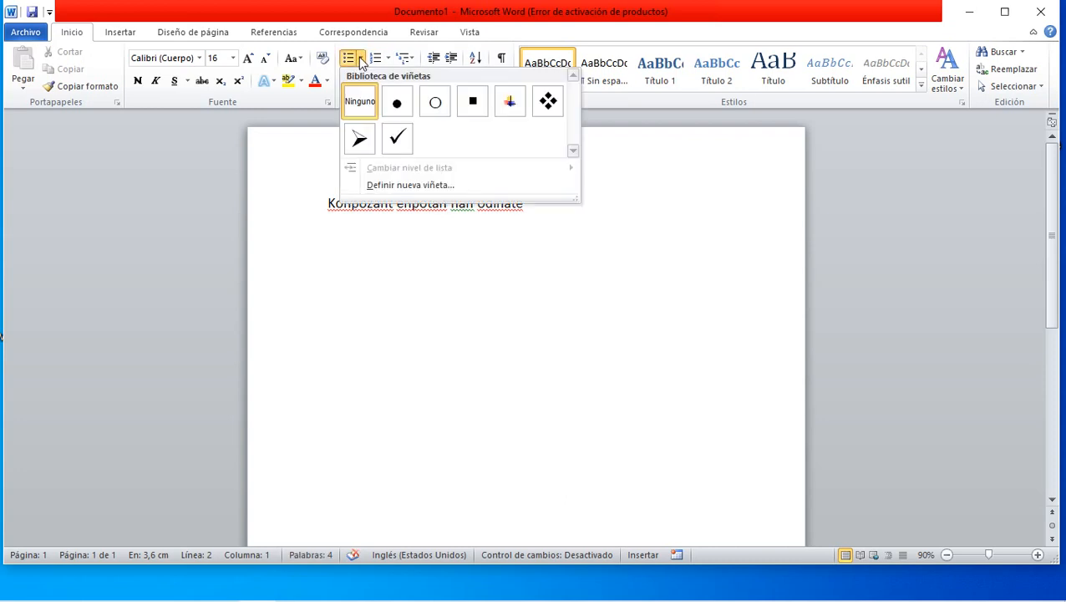
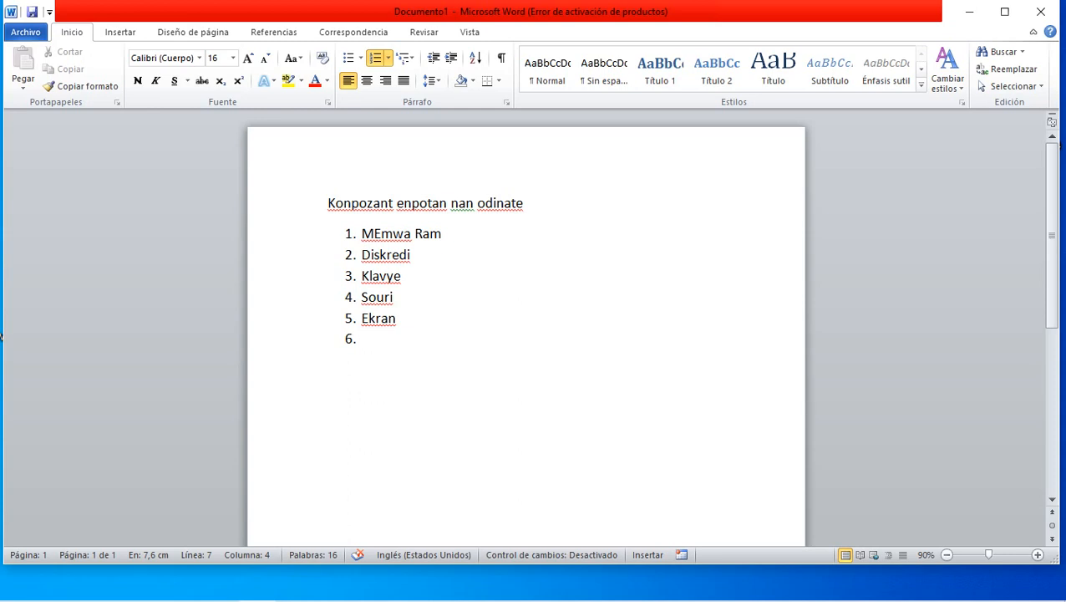
pyautogui.press('BackSpace')
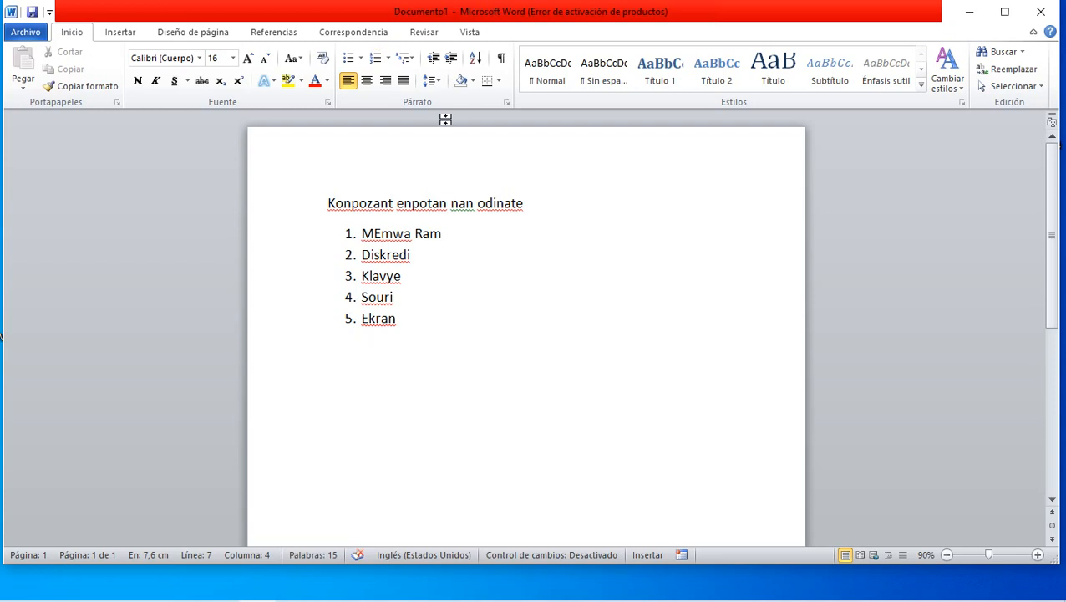
pyautogui.press('Return')
# Step: Insert an unnumbered line below Diskredi and give it the four-diamond bullet
pyautogui.click(420, 256)
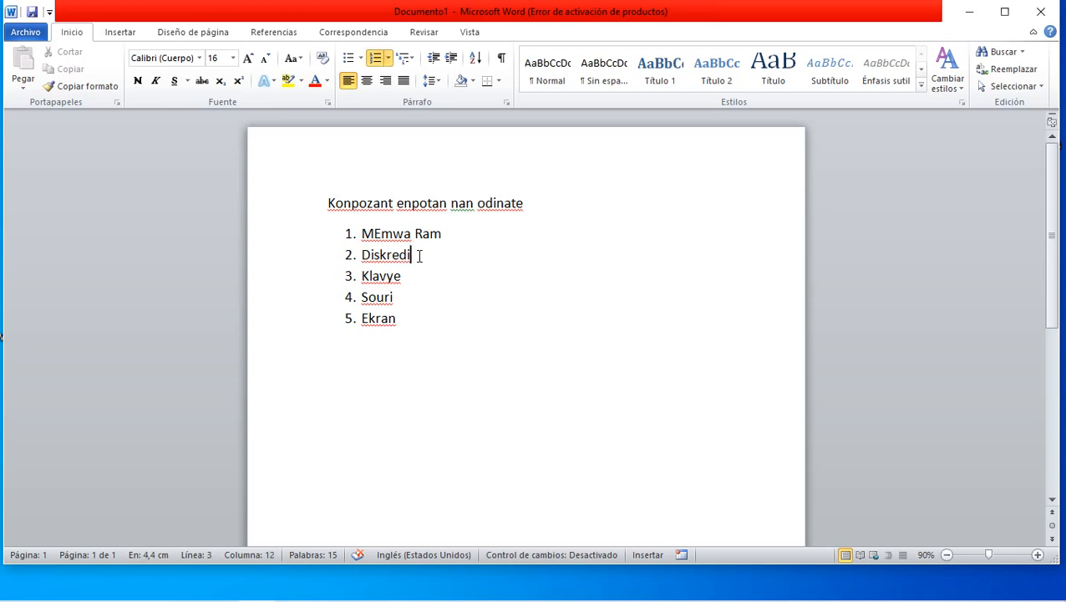
pyautogui.press('Return')
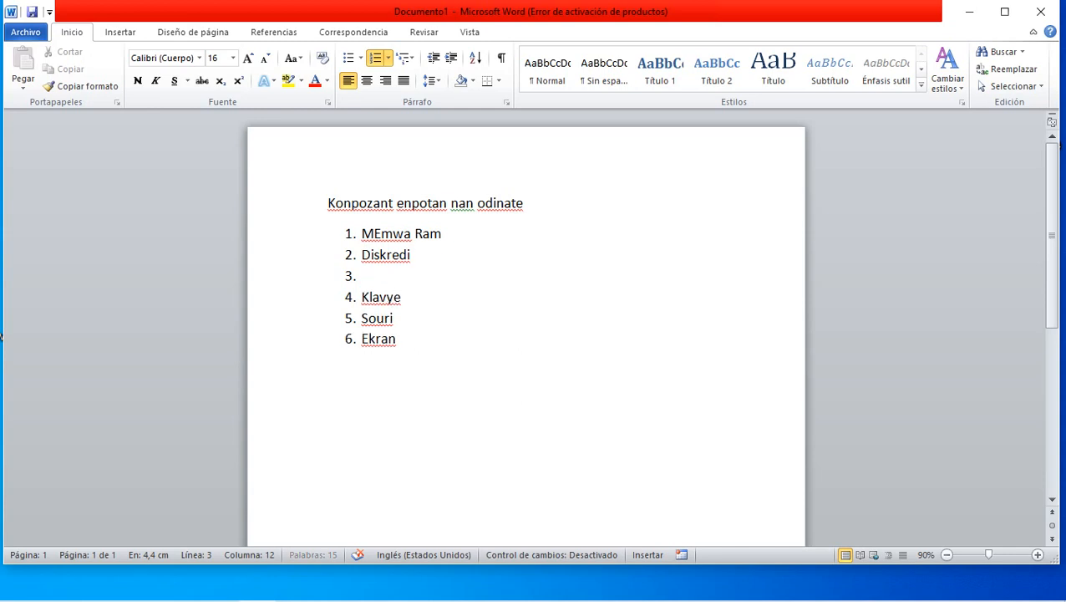
pyautogui.press('BackSpace')
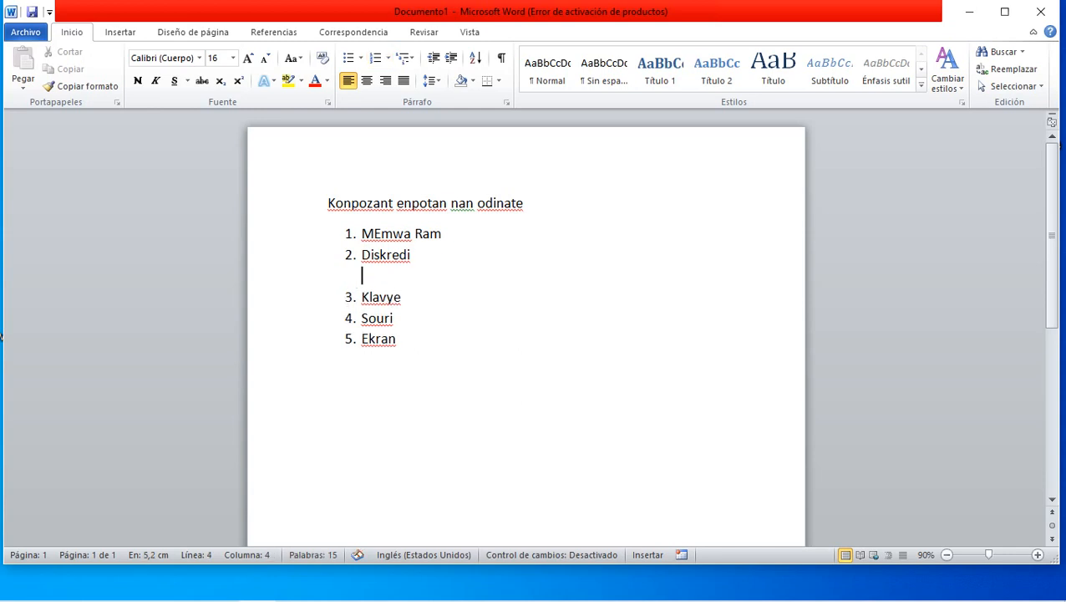
pyautogui.click(361, 59)
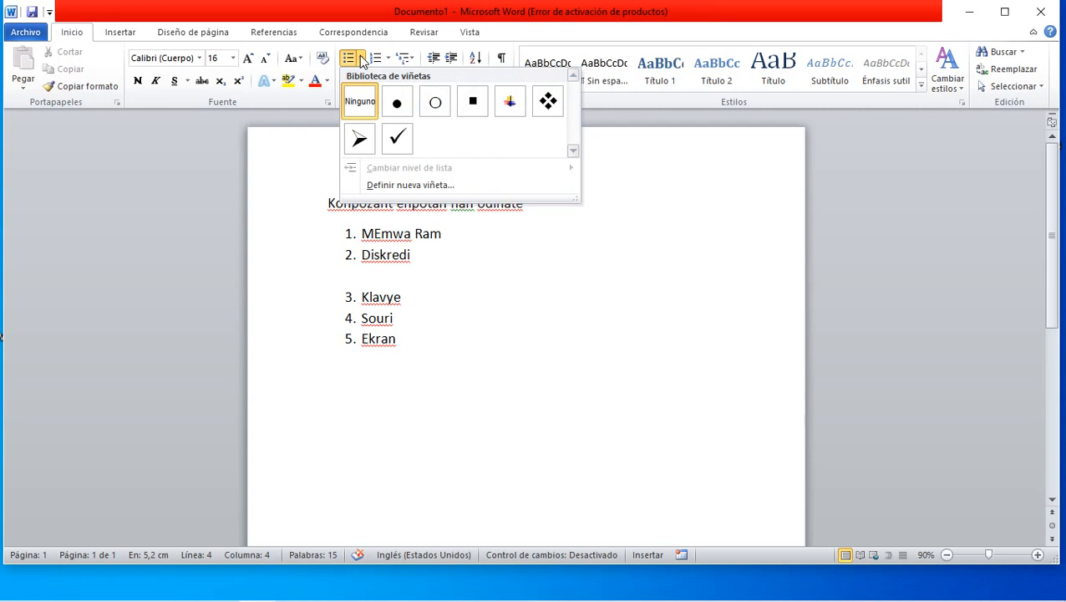
pyautogui.click(547, 102)
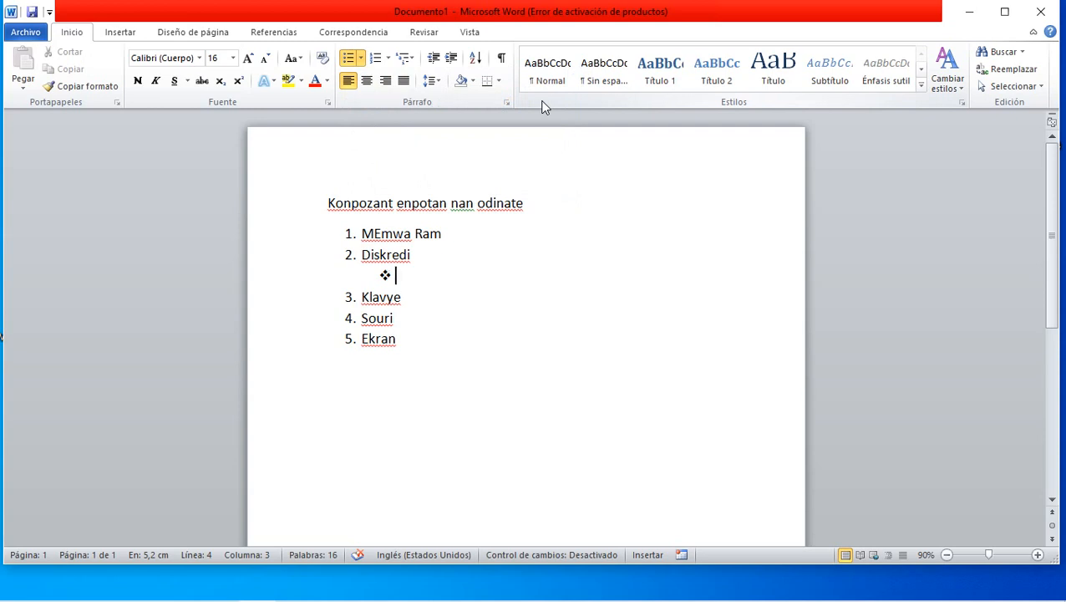
# Step: Enter DDr1, DDR2 and DDR3 as three bulleted sub-items under Diskredi
pyautogui.write('DDr1')
pyautogui.press('Return')
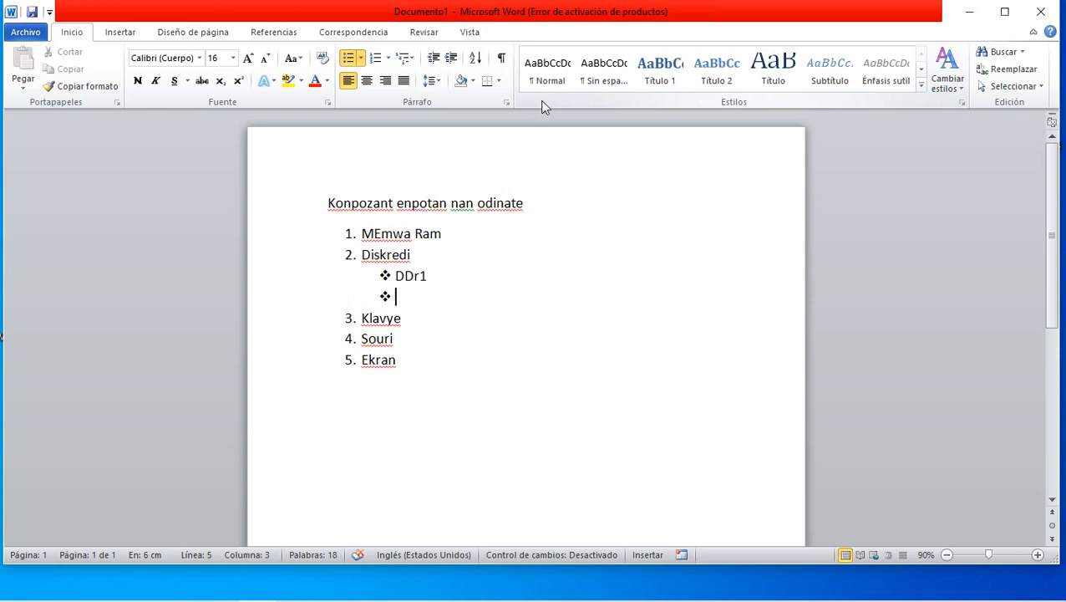
pyautogui.write('DDR @')
pyautogui.press('BackSpace')
pyautogui.write('2')
pyautogui.press('Return')
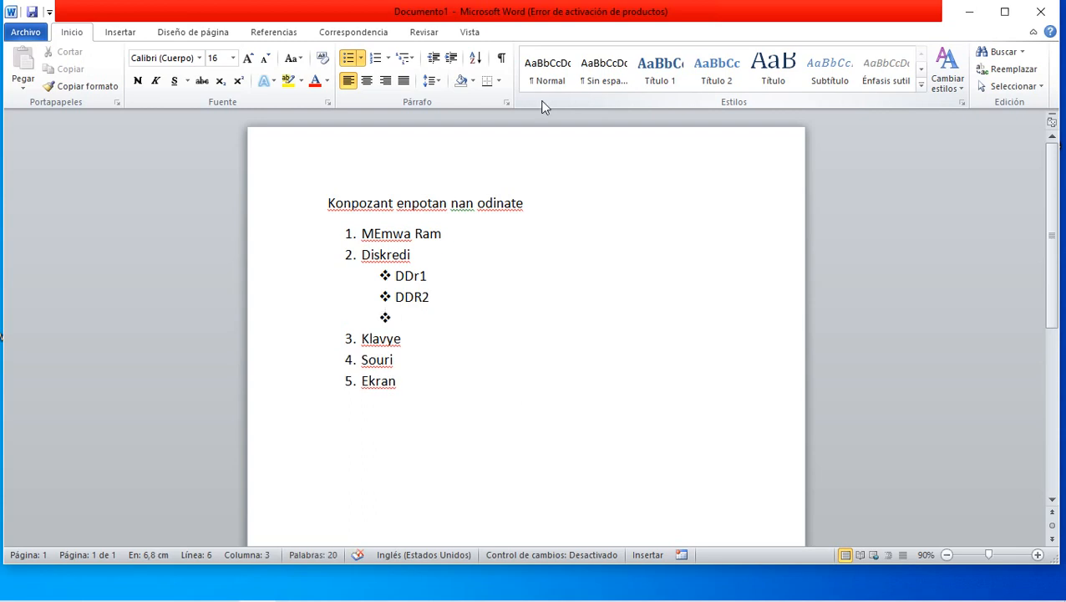
pyautogui.write('DDR')
pyautogui.write('3')
# Step: Increase the indent of the DDr1, DDR2 and DDR3 bullets by several levels
pyautogui.click(384, 275)
pyautogui.click(396, 275)
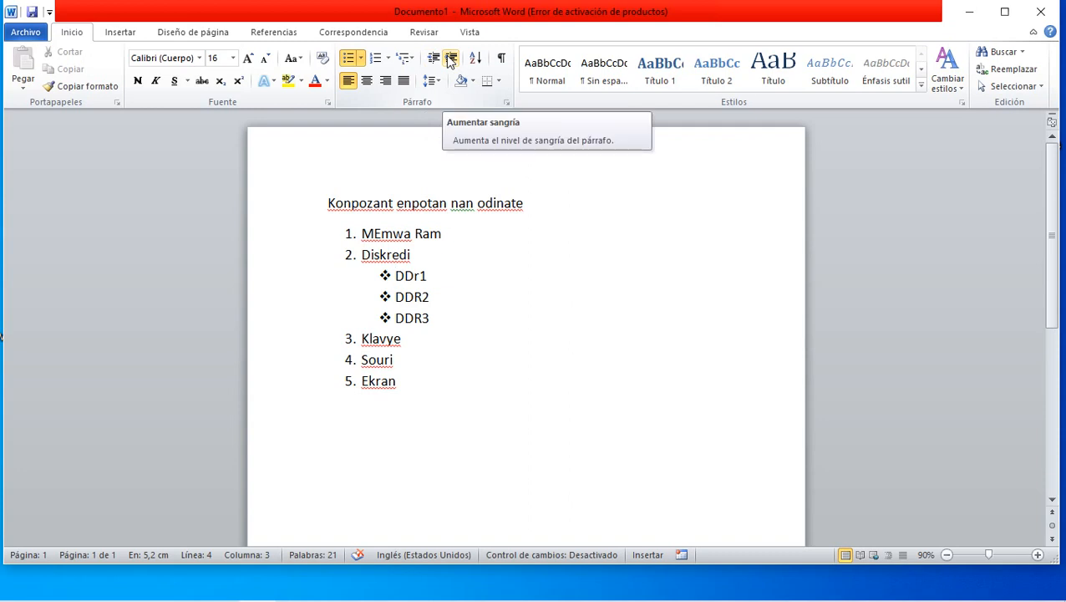
pyautogui.click(448, 58)
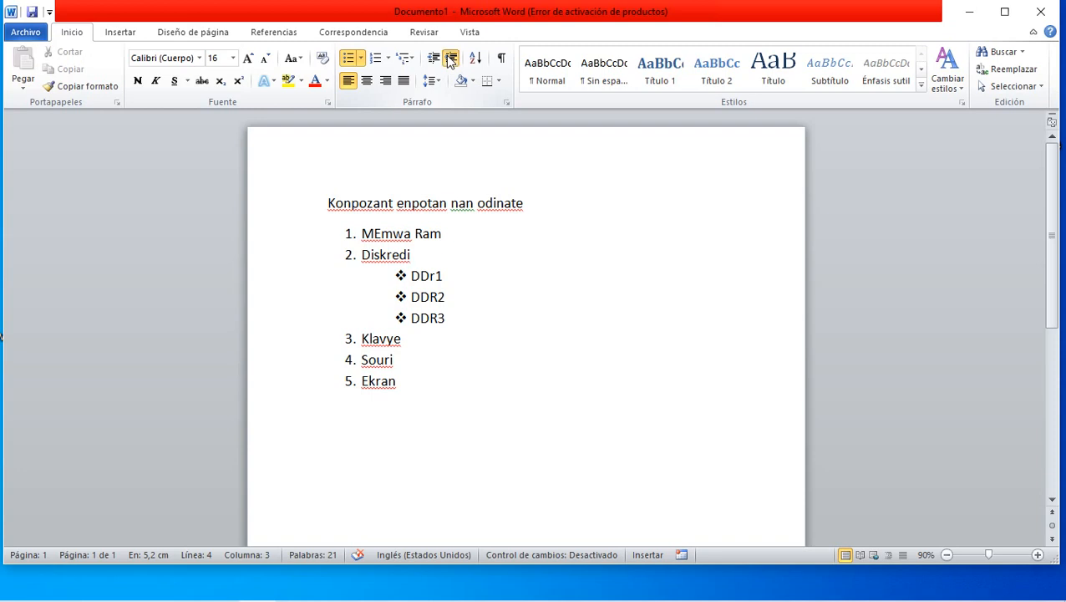
pyautogui.click(449, 59)
pyautogui.click(449, 58)
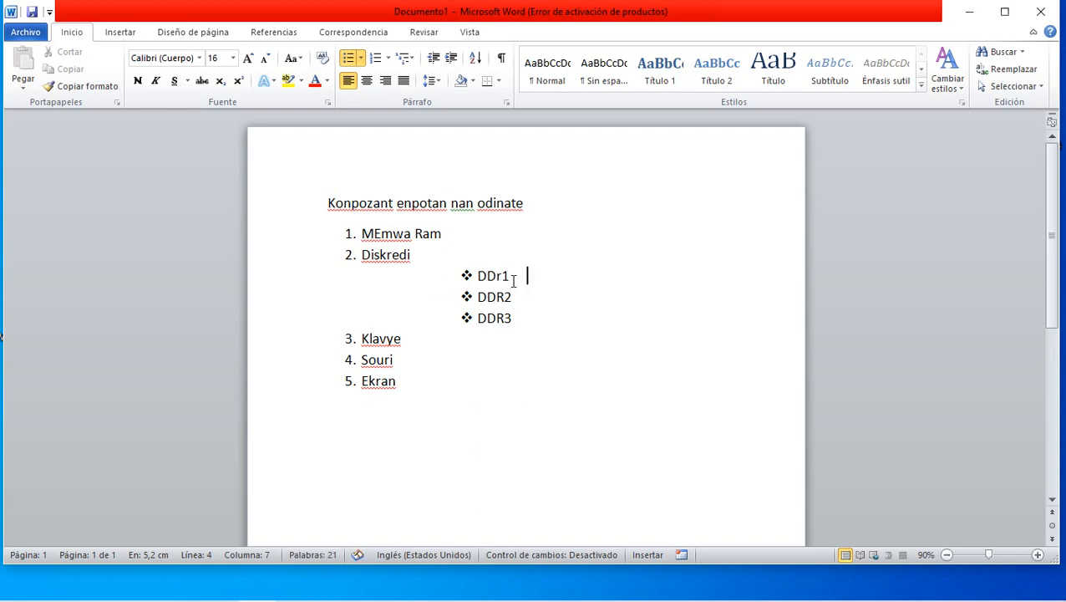
# Step: Add "1333 MHZ" on the DDr1 line, set apart from it with tab spacing
pyautogui.press('Tab')
pyautogui.press('Tab')
pyautogui.write('1333 M')
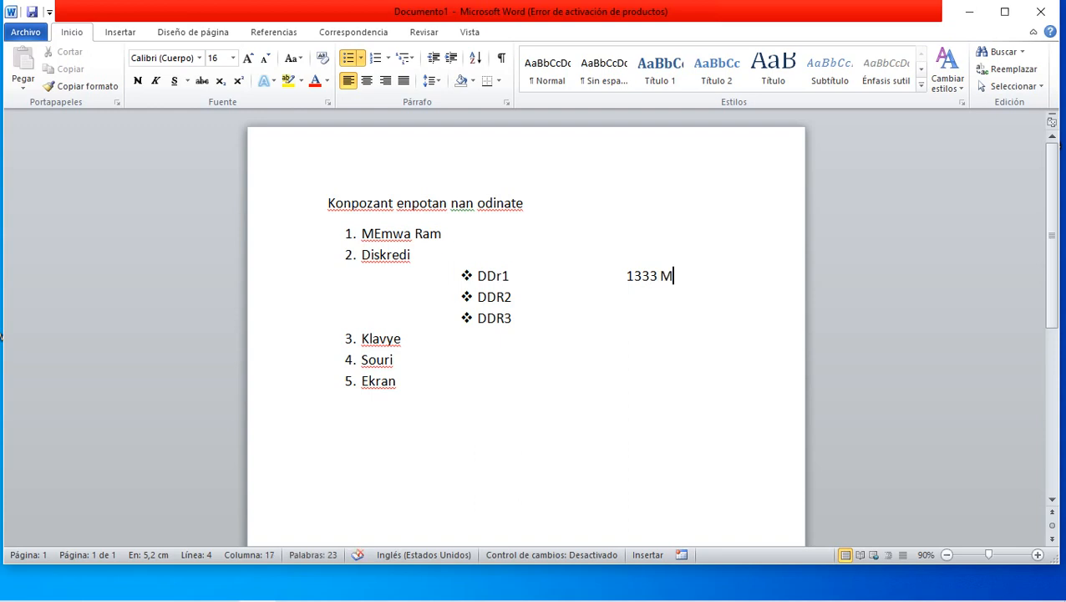
pyautogui.write('HZ')
# Step: Add "2333 MhZ" on the DDR2 line, aligned below the DDr1 frequency
pyautogui.click(548, 295)
pyautogui.press('Tab')
pyautogui.press('BackSpace')
pyautogui.press('BackSpace')
pyautogui.write('2333')
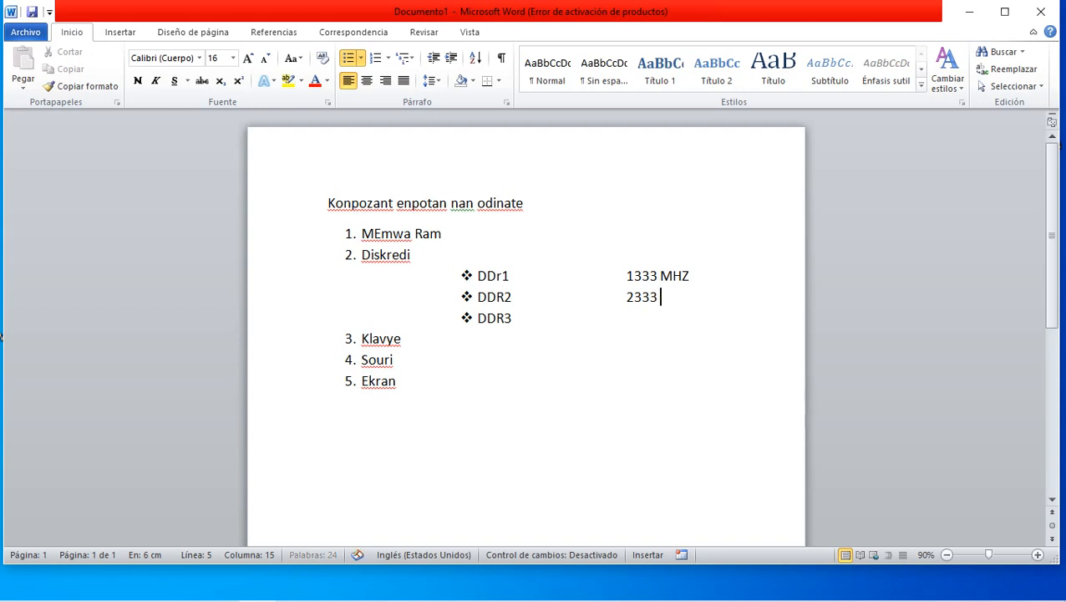
pyautogui.write('MhZ')
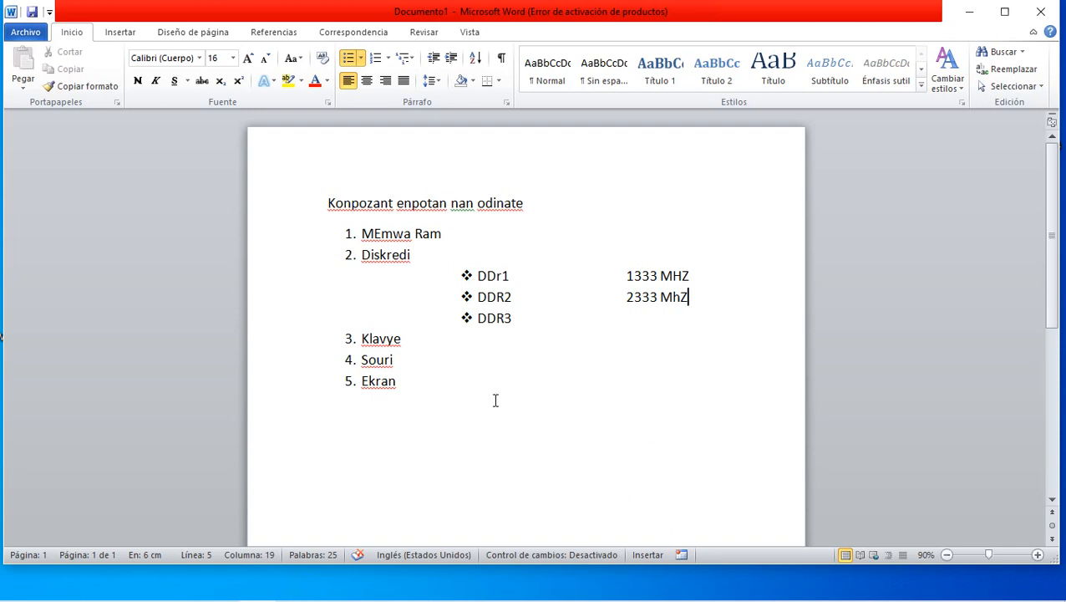
# Step: Write "Fason pou fermer yon" on an empty line below the numbered list
pyautogui.click(408, 461)
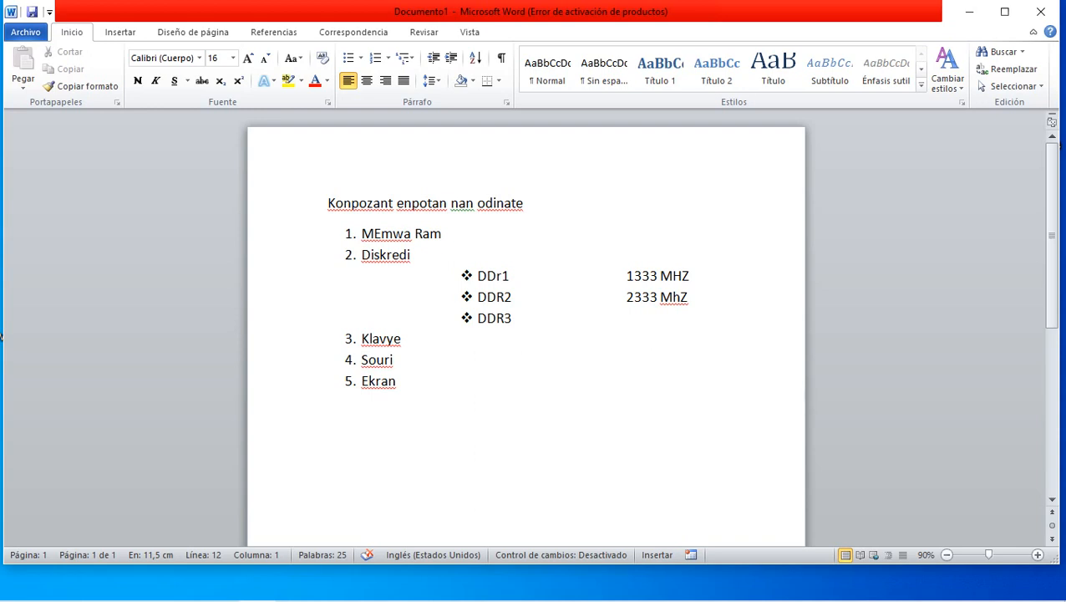
pyautogui.write('Fason pou f')
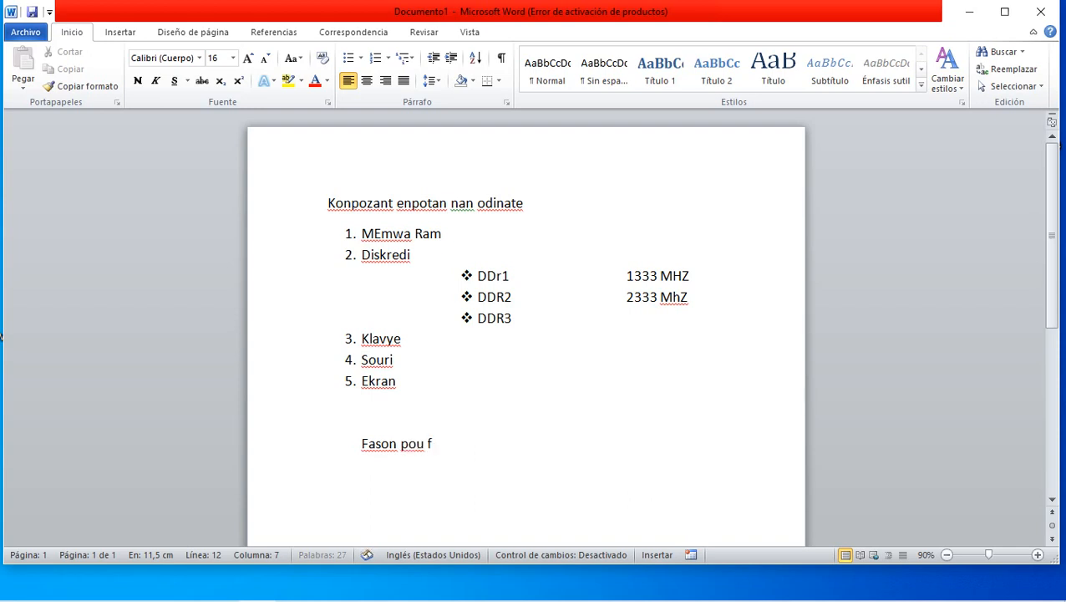
pyautogui.write('ermer')
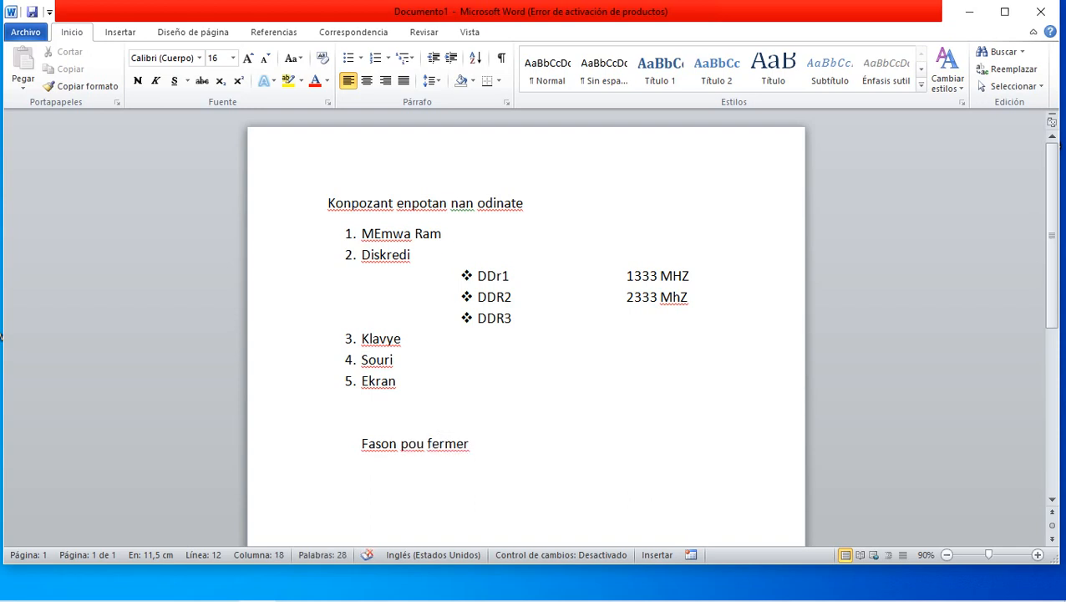
pyautogui.write(' yon')
# Step: Replace the word "fermer" with "ouvri" in the line below the list
pyautogui.click(469, 443)
pyautogui.press('BackSpace')
pyautogui.press('BackSpace')
pyautogui.press('BackSpace')
pyautogui.press('BackSpace')
pyautogui.press('BackSpace')
pyautogui.press('BackSpace')
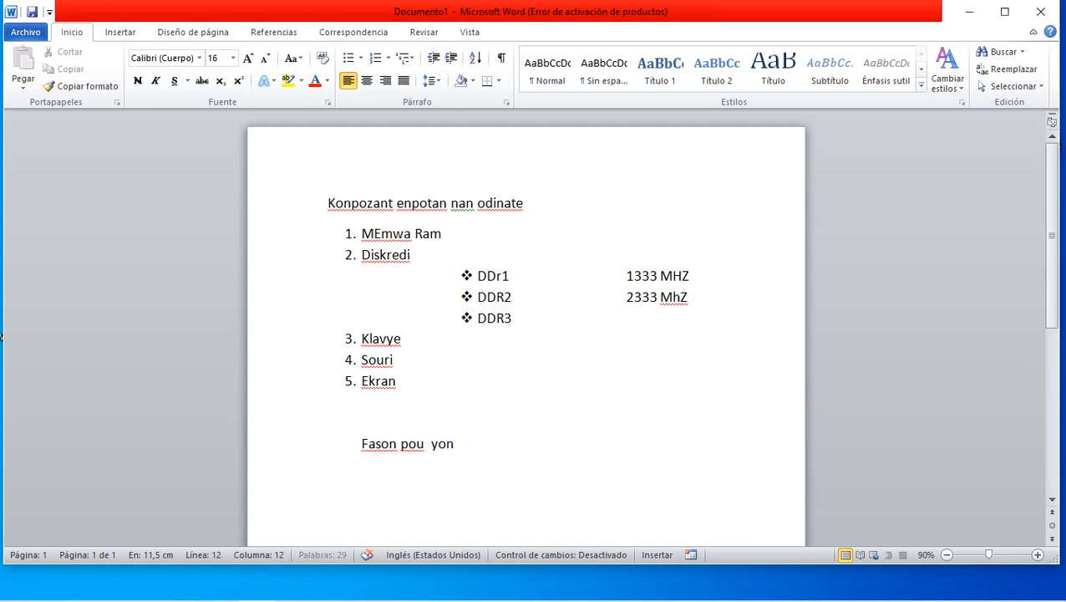
pyautogui.write('ouvri')
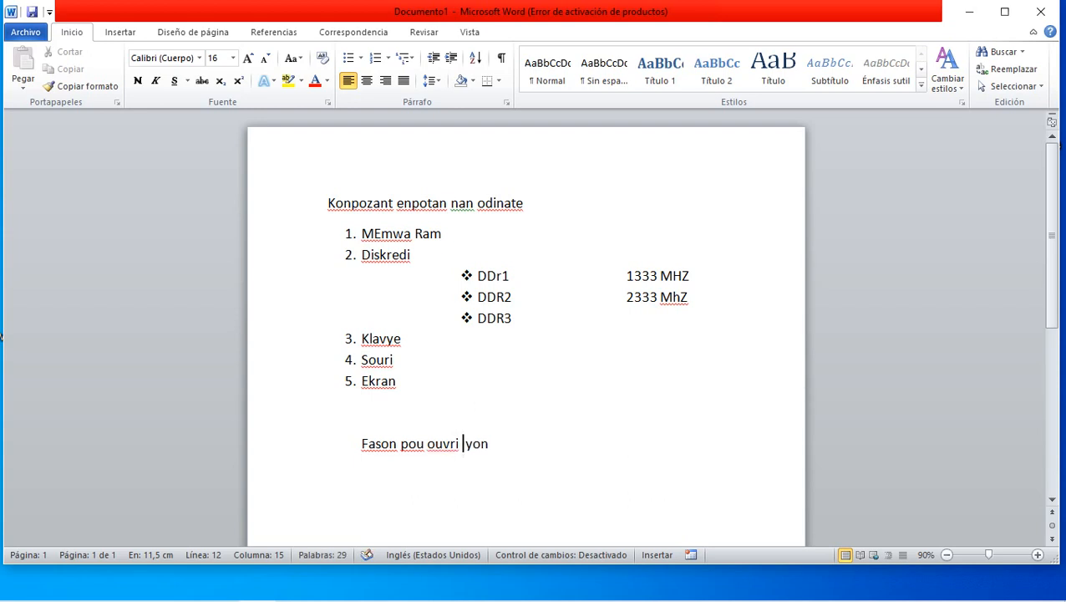
# Step: Complete the "Fason pou ouvri yon" line with "PC" and start a new line below it
pyautogui.click(533, 443)
pyautogui.write('p')
pyautogui.press('BackSpace')
pyautogui.write('PC')
pyautogui.press('Return')
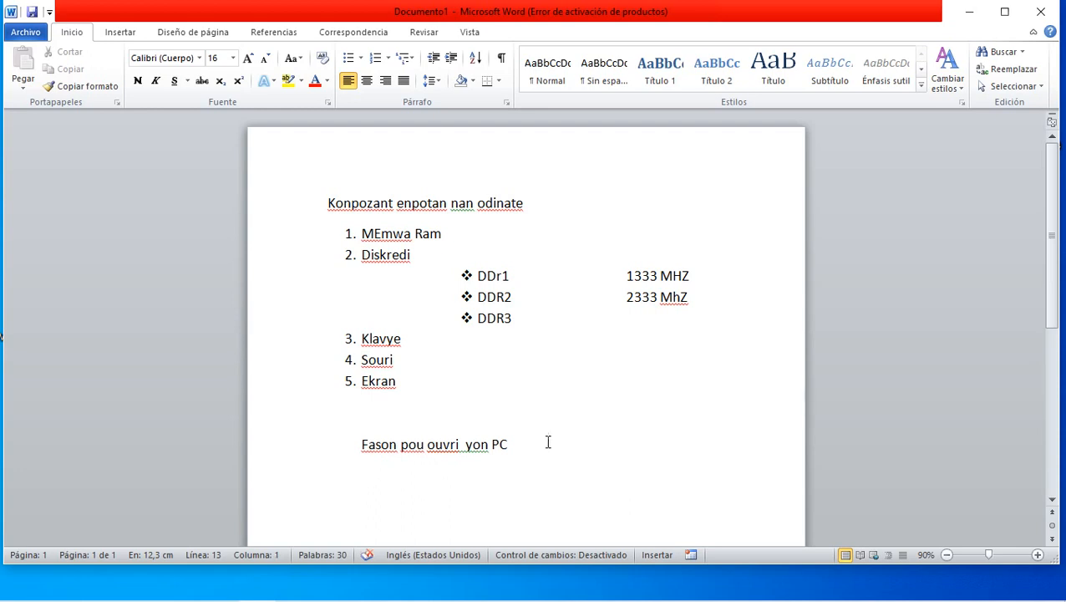
# Step: Apply the 1) 2) 3) numbering format to the empty line below "Fason pou ouvri yon PC"
pyautogui.click(390, 58)
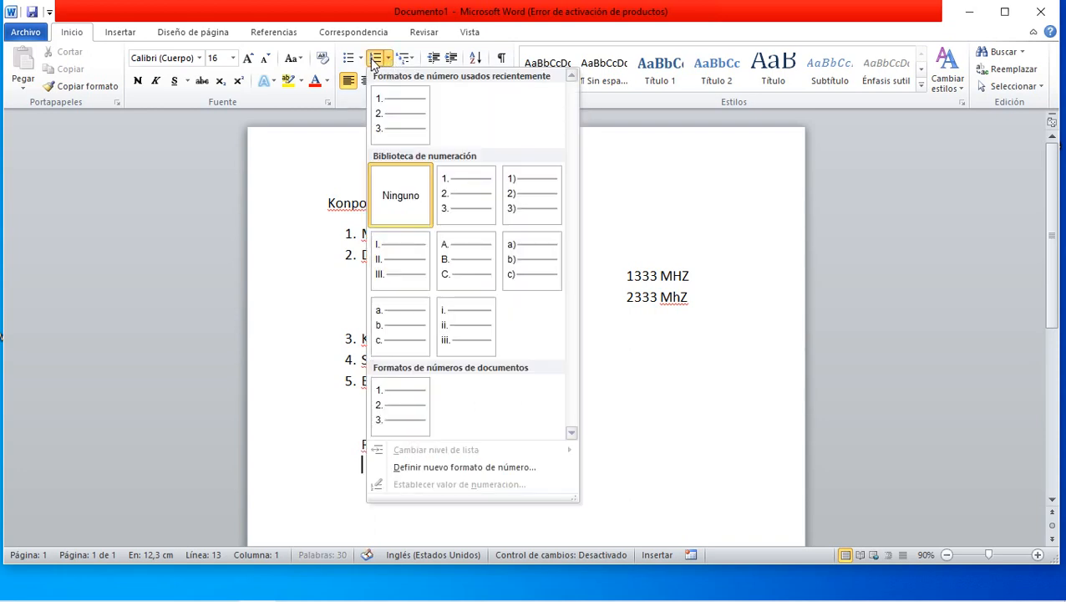
pyautogui.click(361, 60)
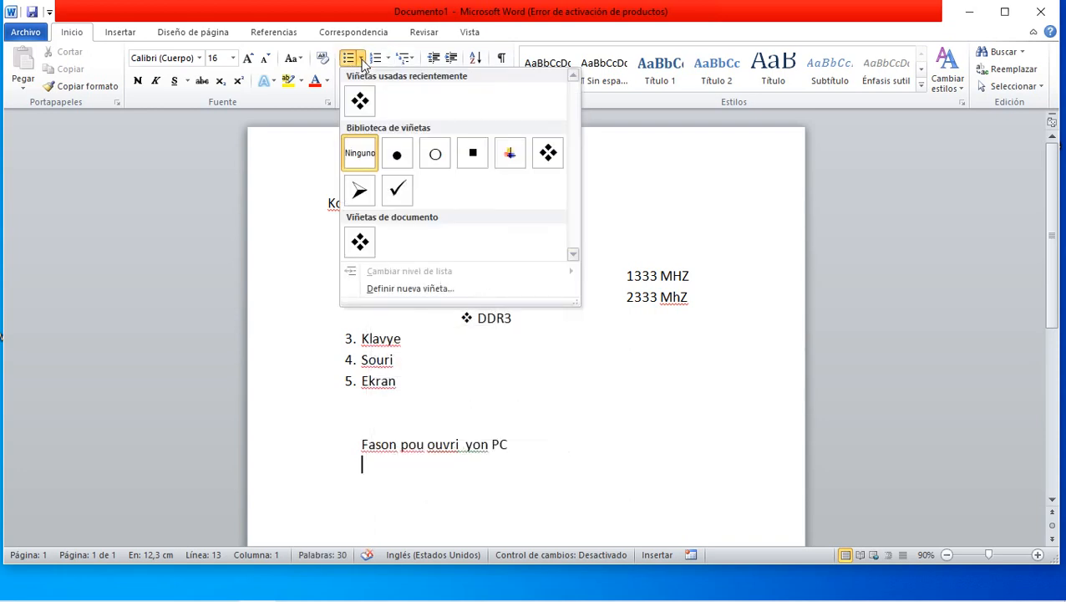
pyautogui.click(390, 60)
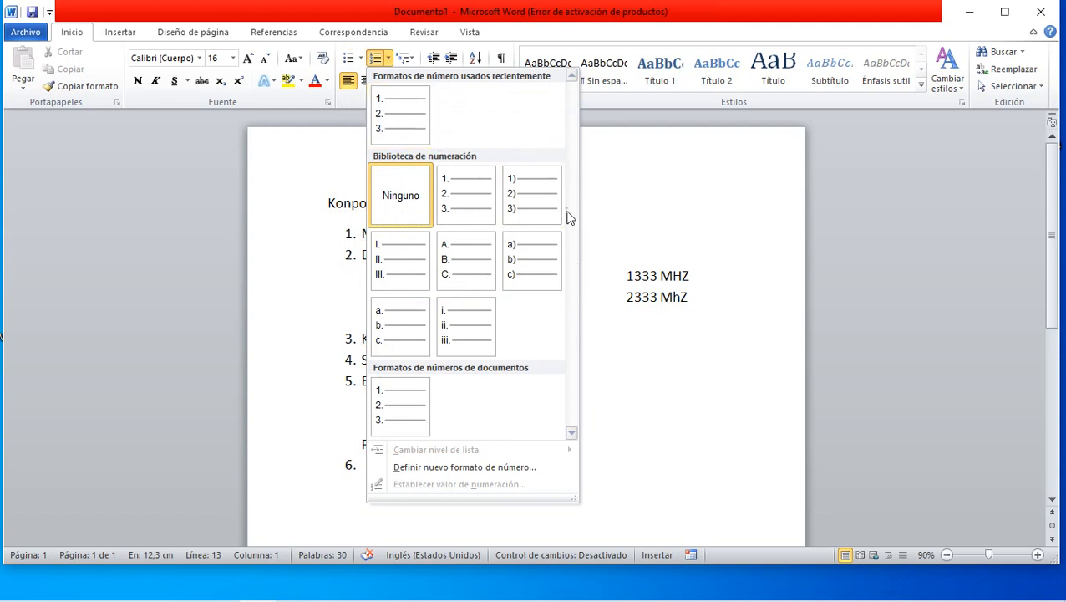
pyautogui.click(526, 201)
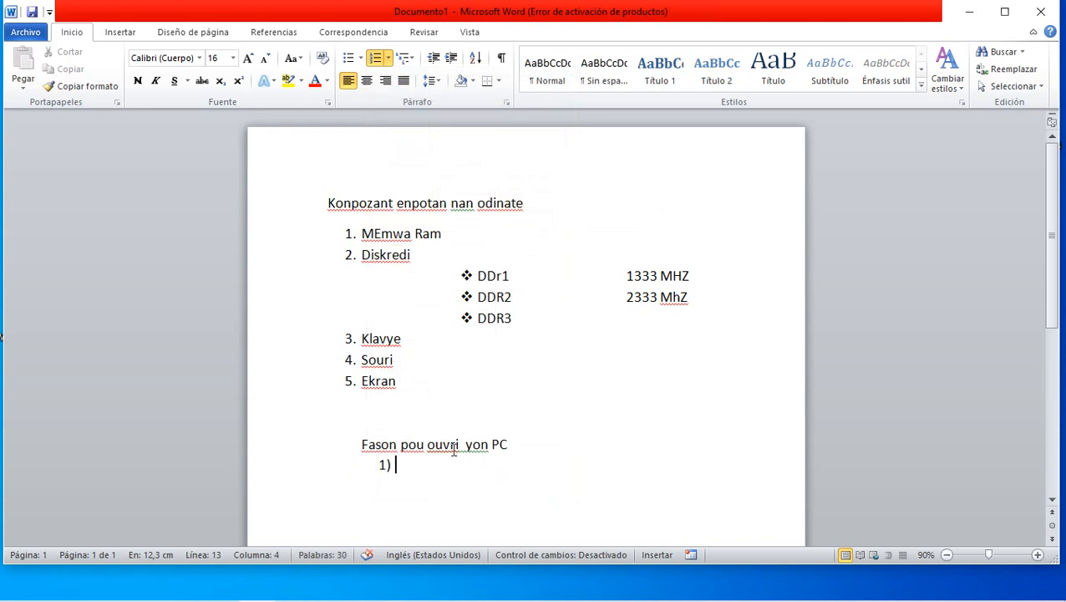
pyautogui.write('KOne')
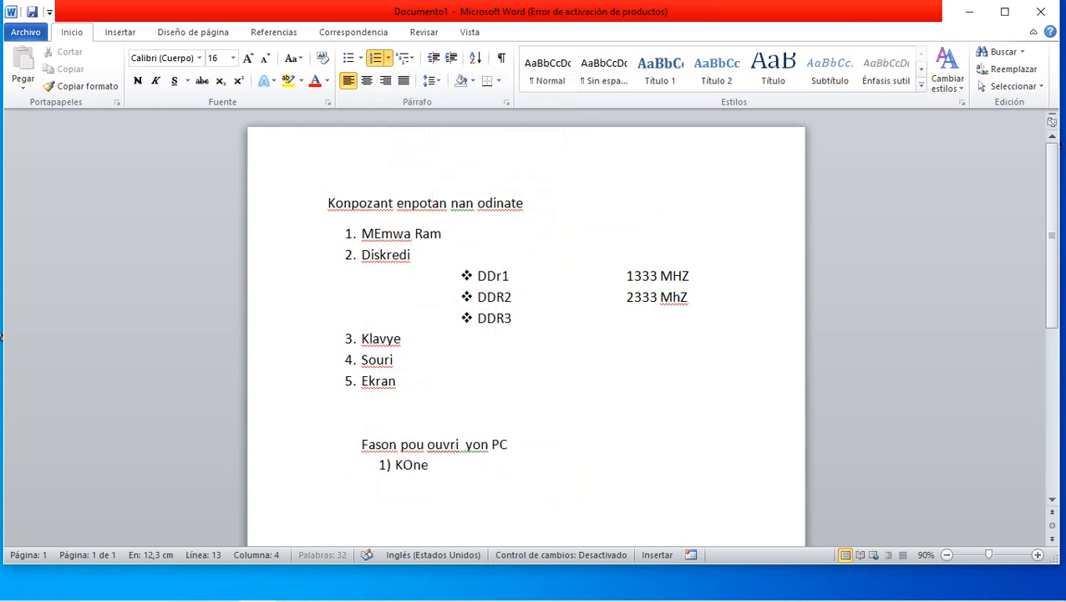
pyautogui.write('kte')
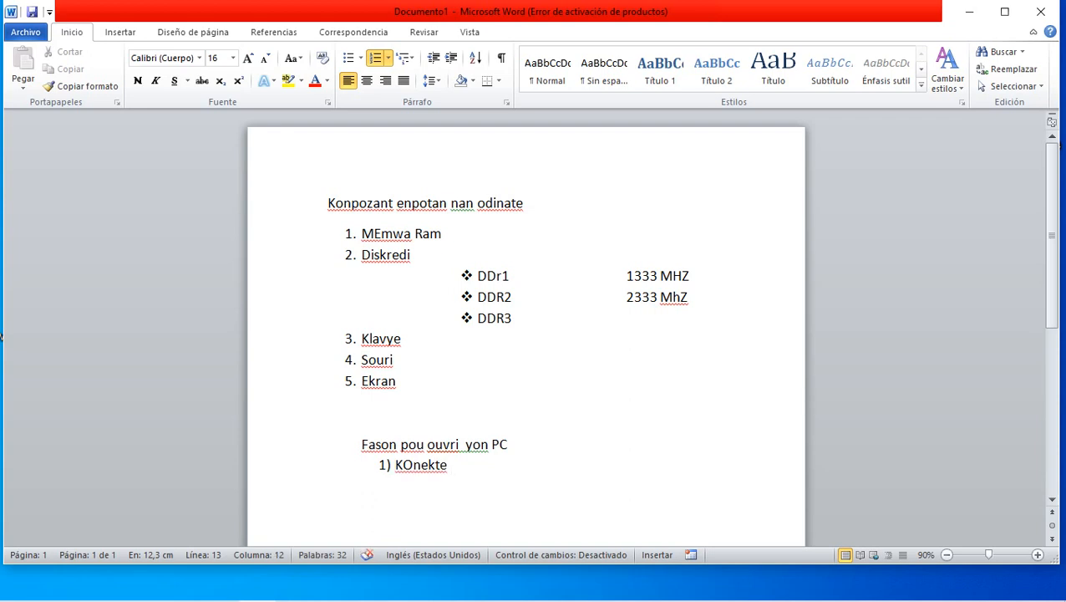
pyautogui.press('BackSpace')
pyautogui.press('BackSpace')
pyautogui.press('BackSpace')
pyautogui.press('BackSpace')
pyautogui.press('BackSpace')
pyautogui.press('BackSpace')
pyautogui.press('BackSpace')
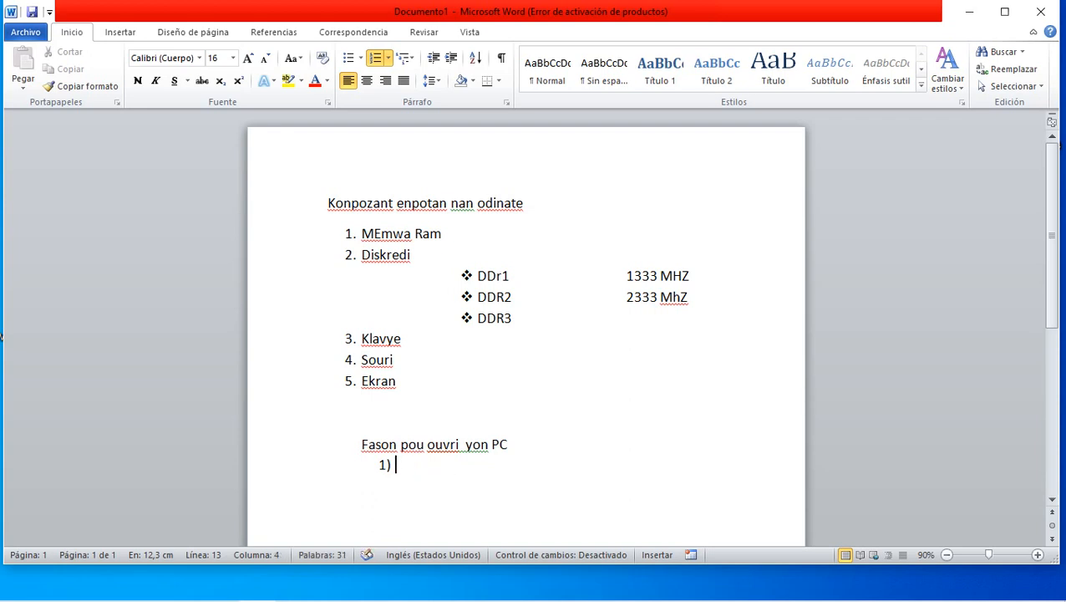
# Step: Enter "Konekte" as the first item of the list on opening a PC and begin the second item with "Peze p"
pyautogui.write('Konekte')
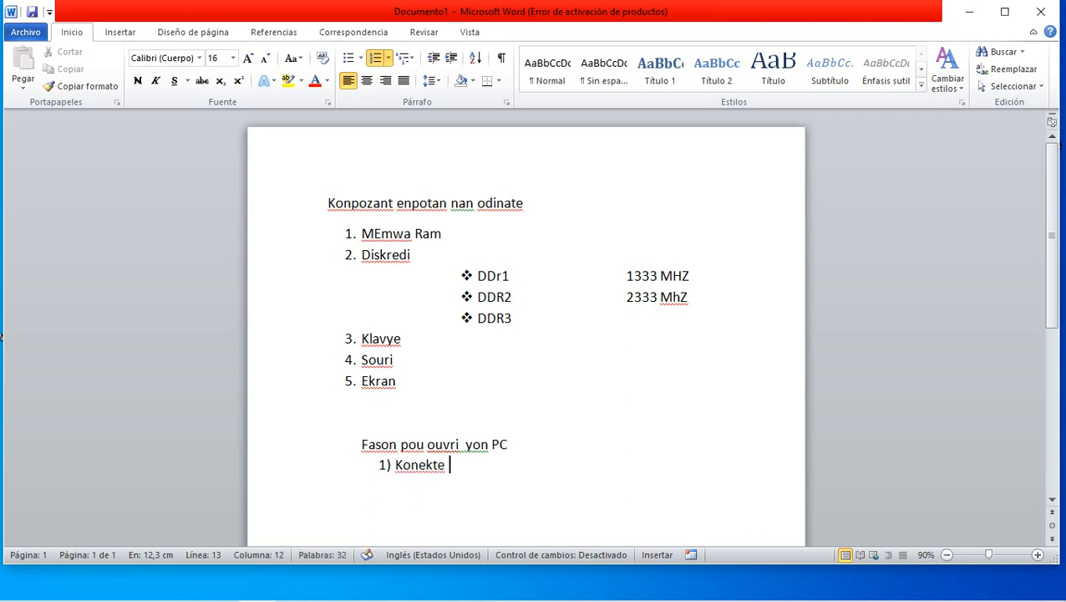
pyautogui.press('Return')
pyautogui.write('pe')
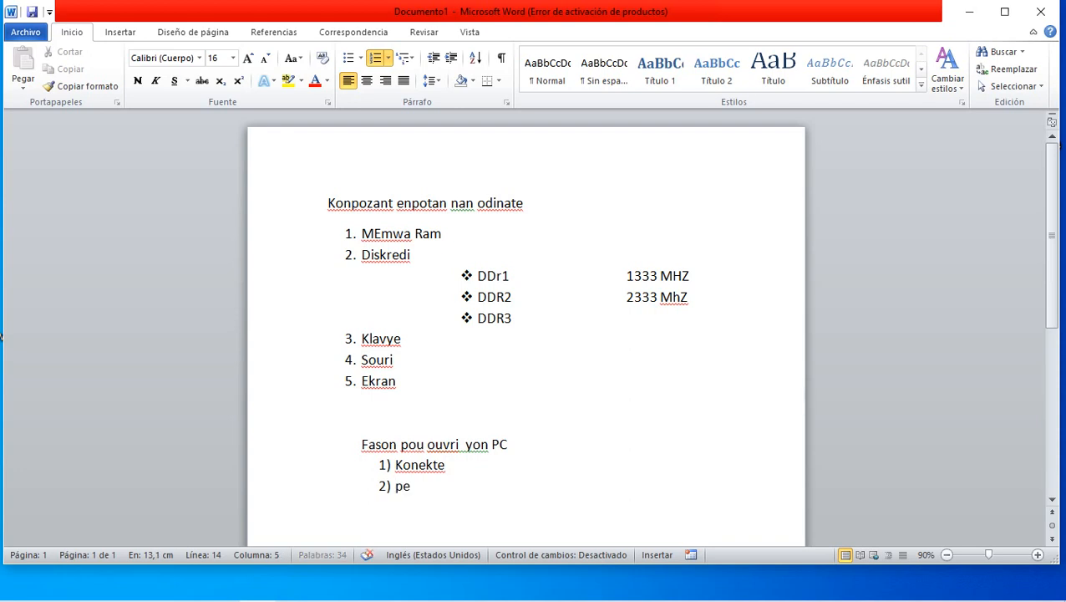
pyautogui.write('ze p')
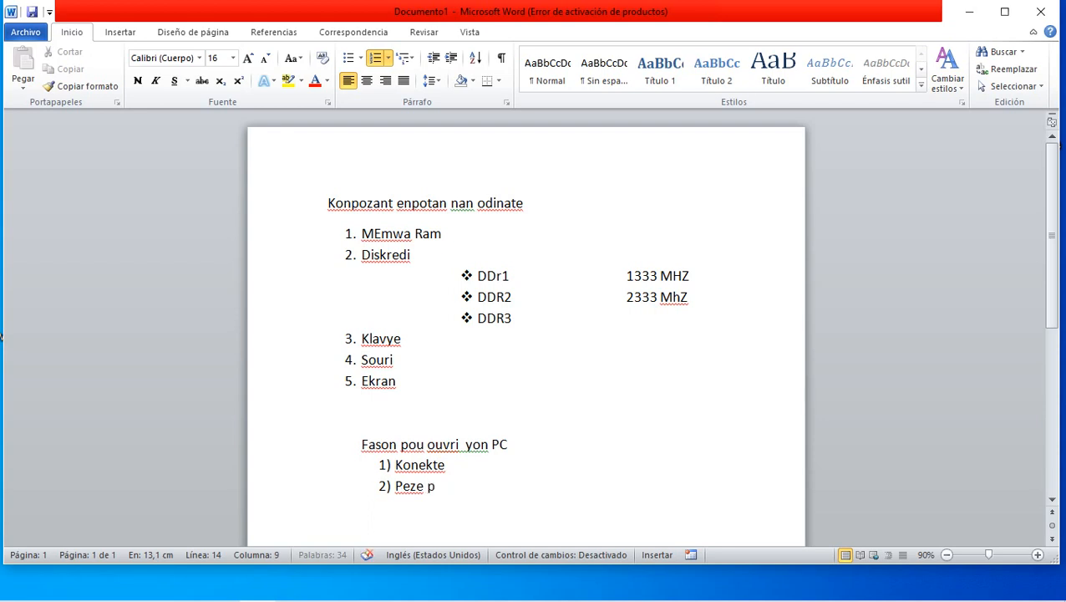